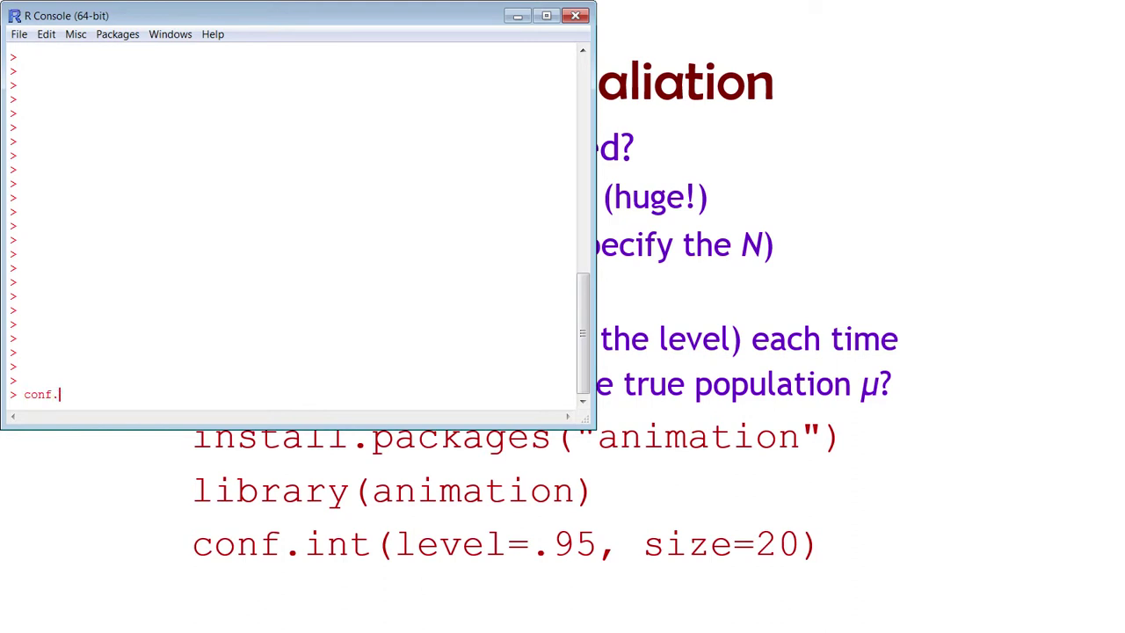
- Run conf.int(level=.95, size=20) and move the new plot window up and left
{"action": "type", "text": "=.95, size=20)"}
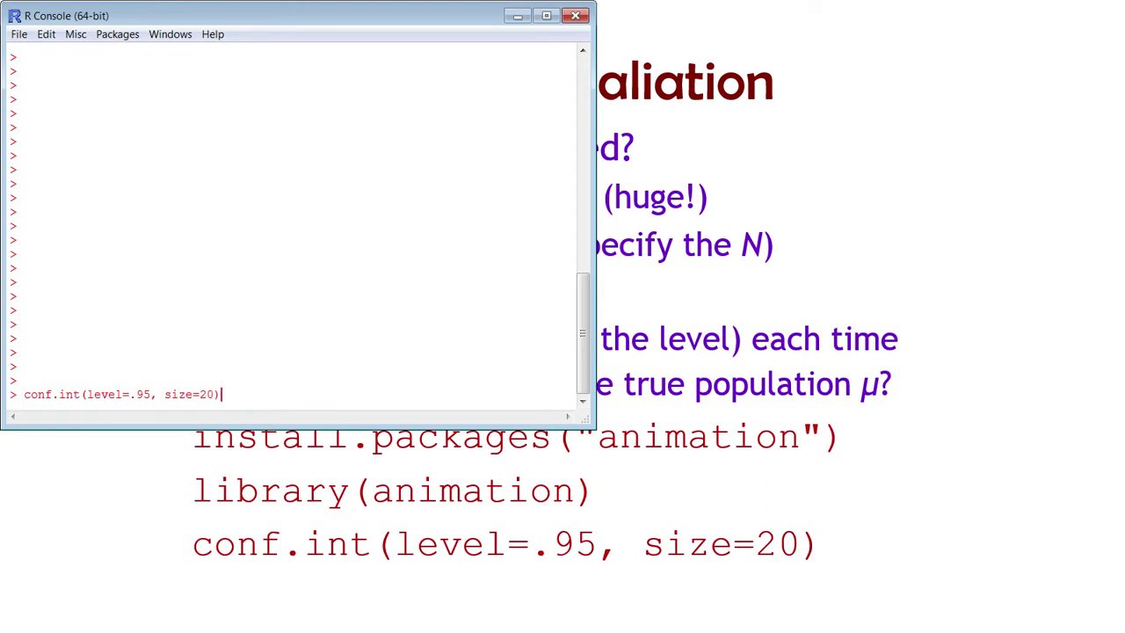
{"action": "key", "text": "Return"}
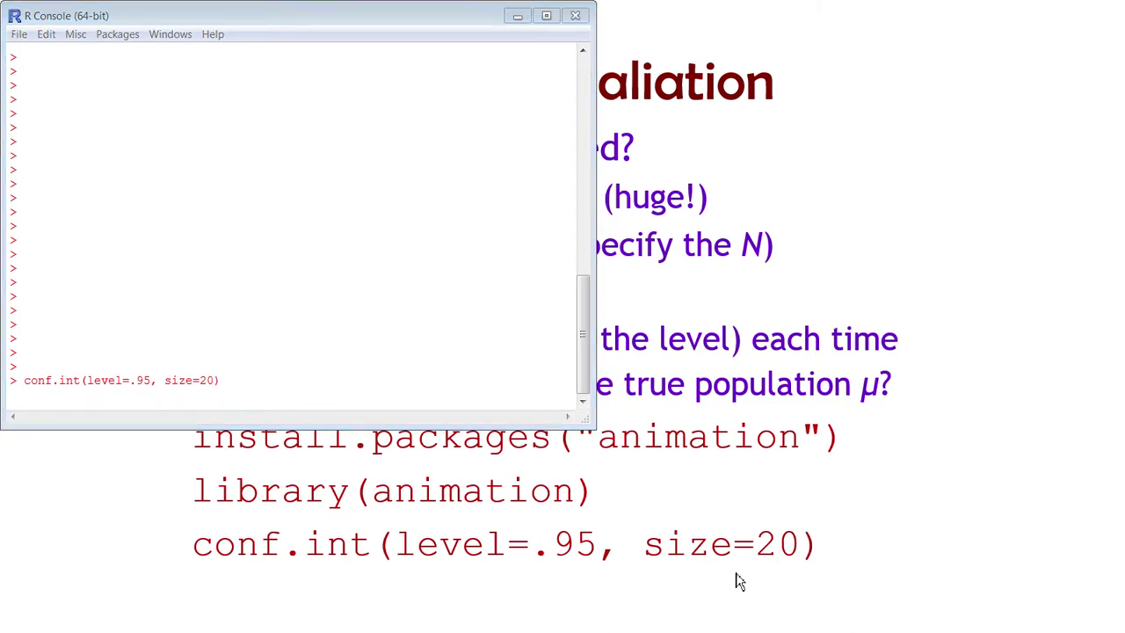
{"action": "left_click_drag", "start_coordinate": [575, 140], "coordinate": [539, 60]}
- Maximize the R Graphics: Device 2 window and let the 50 intervals reach coverage 0.960
{"action": "left_click", "coordinate": [799, 54]}
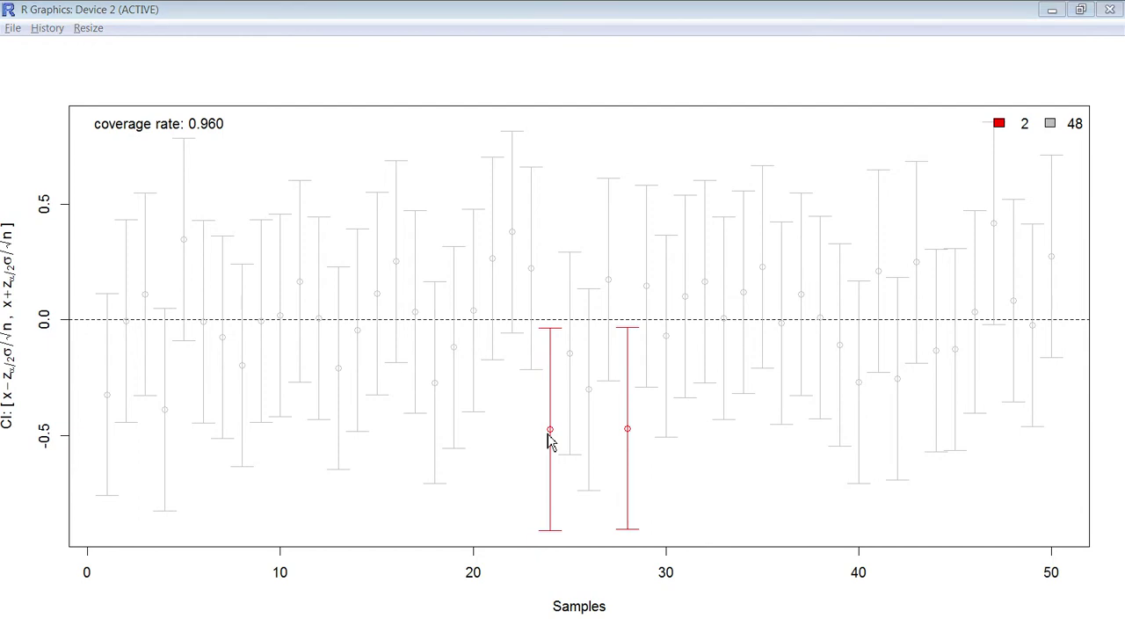
- Rerun the recalled conf.int command with level=.99 and bring its plot window forward
{"action": "key", "text": "alt+Tab"}
{"action": "key", "text": "Up"}
{"action": "key", "text": "Left"}
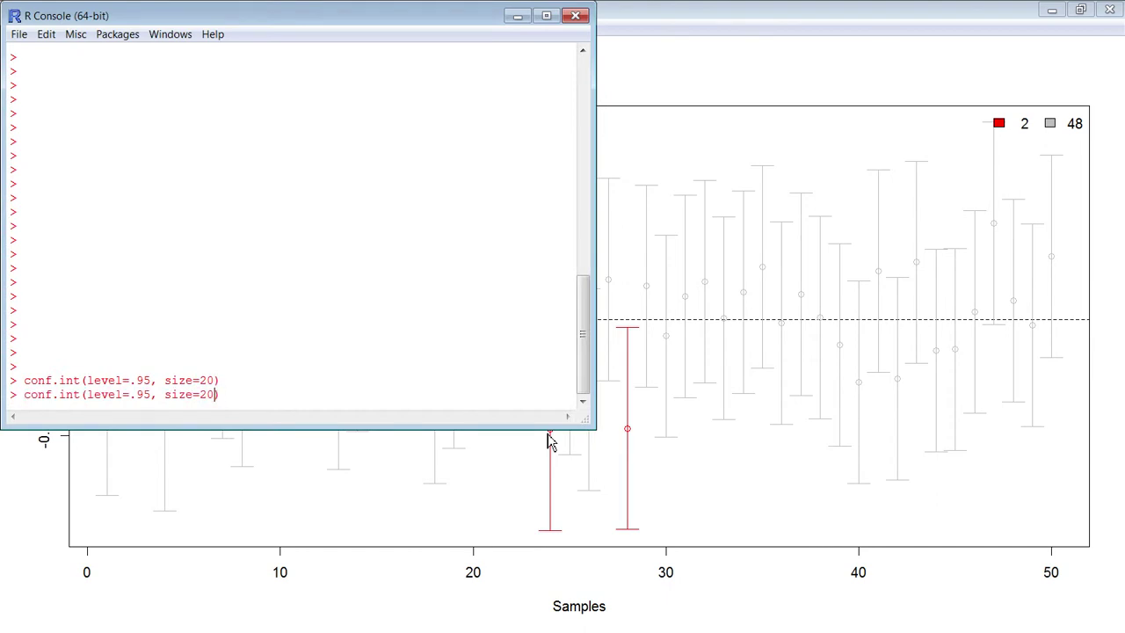
{"action": "key", "text": "Left"}
{"action": "key", "text": "Left"}
{"action": "key", "text": "Left"}
{"action": "key", "text": "Left"}
{"action": "key", "text": "Left"}
{"action": "key", "text": "Left"}
{"action": "key", "text": "Left"}
{"action": "key", "text": "Left"}
{"action": "key", "text": "Left"}
{"action": "key", "text": "BackSpace"}
{"action": "key", "text": "BackSpace"}
{"action": "type", "text": "99"}
{"action": "key", "text": "Return"}
{"action": "left_click", "coordinate": [883, 44]}
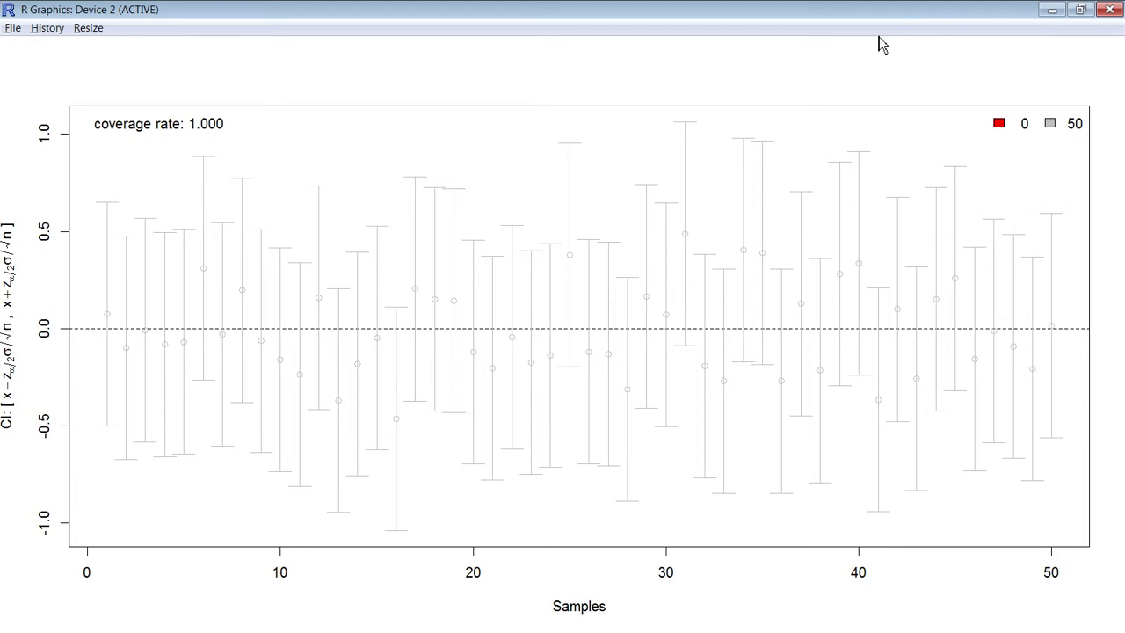
- Rerun conf.int with level=.90, size=20 and bring the plot window to the front
{"action": "key", "text": "alt+Tab"}
{"action": "key", "text": "Up"}
{"action": "key", "text": "Left"}
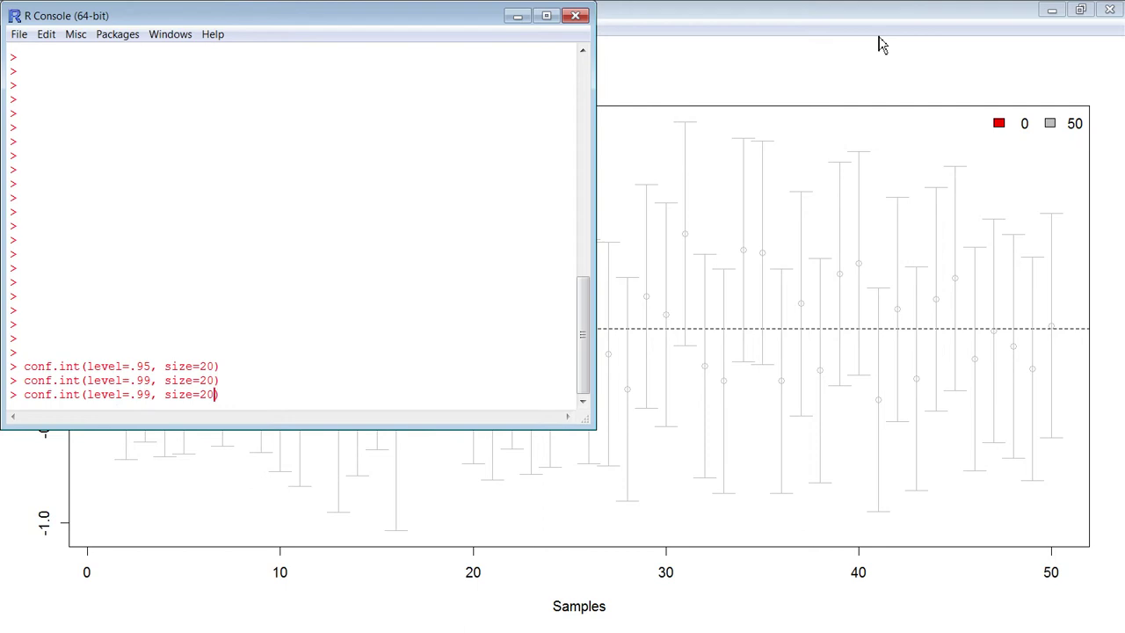
{"action": "key", "text": "Left"}
{"action": "key", "text": "Left"}
{"action": "key", "text": "Left"}
{"action": "key", "text": "Left"}
{"action": "key", "text": "Left"}
{"action": "key", "text": "Left"}
{"action": "key", "text": "Left"}
{"action": "key", "text": "Left"}
{"action": "key", "text": "Left"}
{"action": "key", "text": "BackSpace"}
{"action": "type", "text": "0"}
{"action": "key", "text": "Return"}
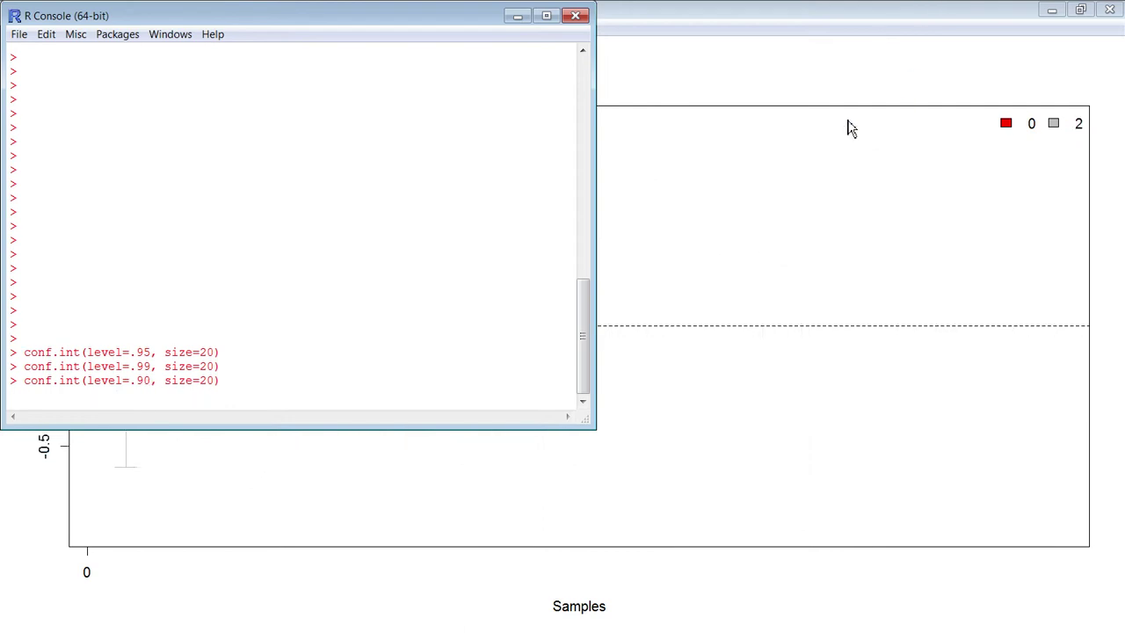
{"action": "left_click", "coordinate": [813, 104]}
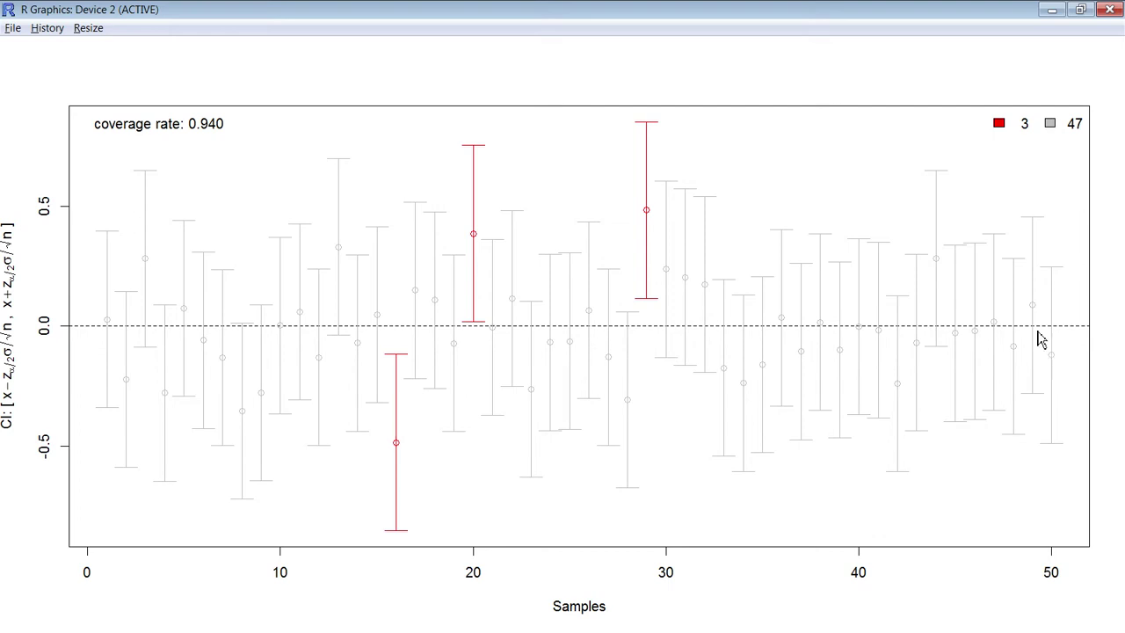
- Edit the recalled conf.int command to level=.50 and run it
{"action": "key", "text": "alt+Tab"}
{"action": "key", "text": "Up"}
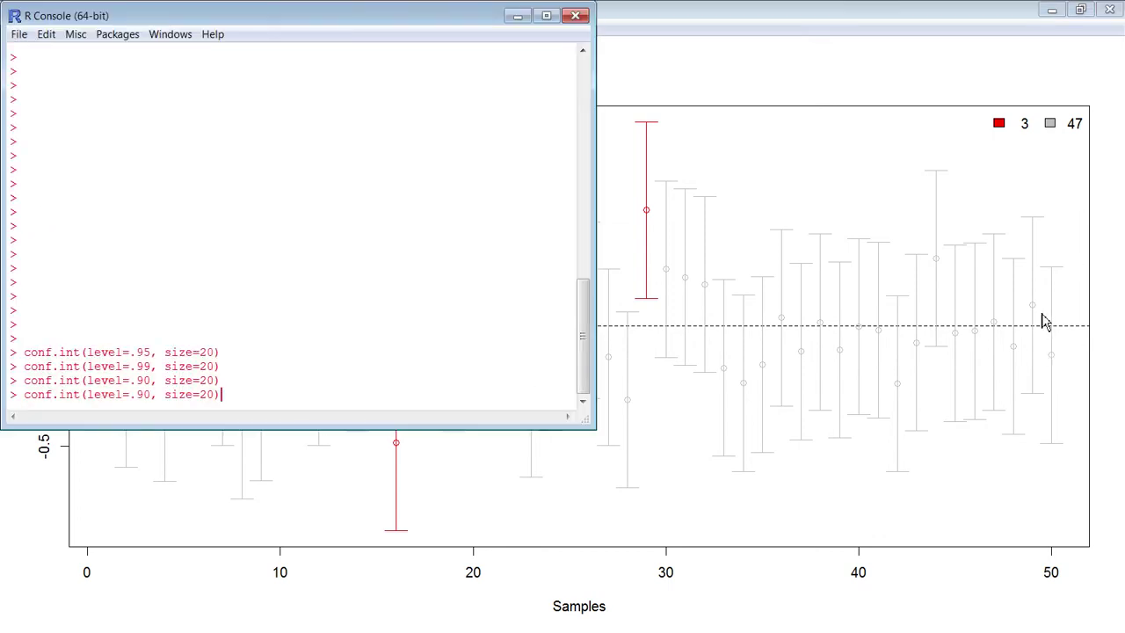
{"action": "key", "text": "Left"}
{"action": "key", "text": "Left"}
{"action": "key", "text": "Left"}
{"action": "key", "text": "Left"}
{"action": "key", "text": "Left"}
{"action": "key", "text": "Left"}
{"action": "key", "text": "Left"}
{"action": "key", "text": "Left"}
{"action": "key", "text": "Left"}
{"action": "key", "text": "Left"}
{"action": "key", "text": "Left"}
{"action": "key", "text": "Right"}
{"action": "key", "text": "BackSpace"}
{"action": "key", "text": "BackSpace"}
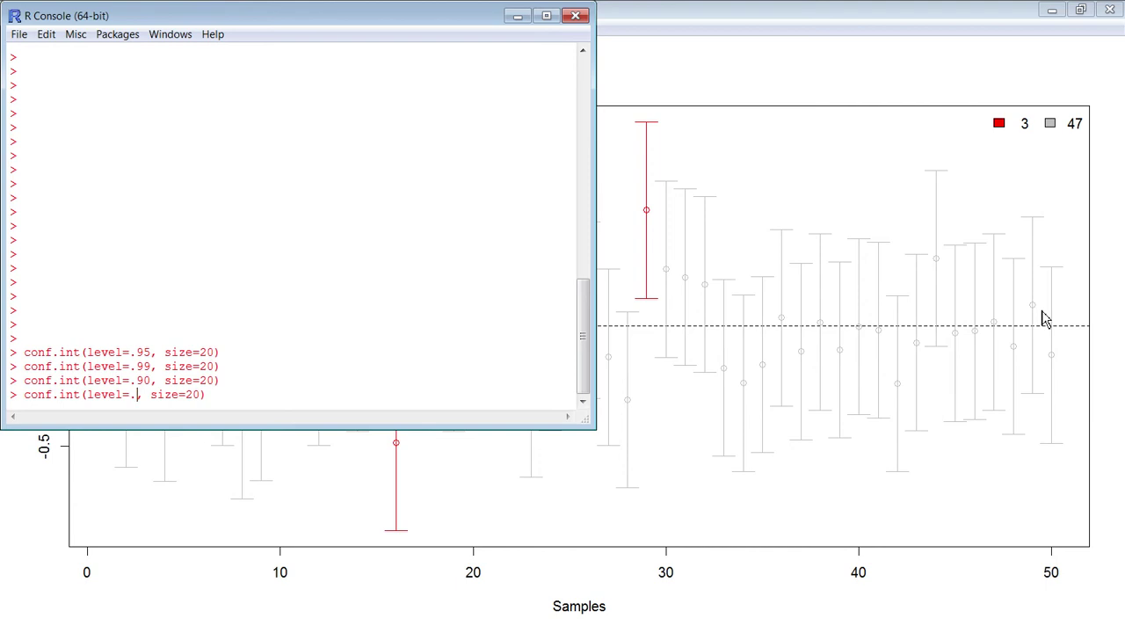
{"action": "type", "text": "50"}
{"action": "key", "text": "Return"}
- Watch the .50 coverage plot, then advance to the Super-accurate interpretation slide
{"action": "left_click", "coordinate": [829, 18]}
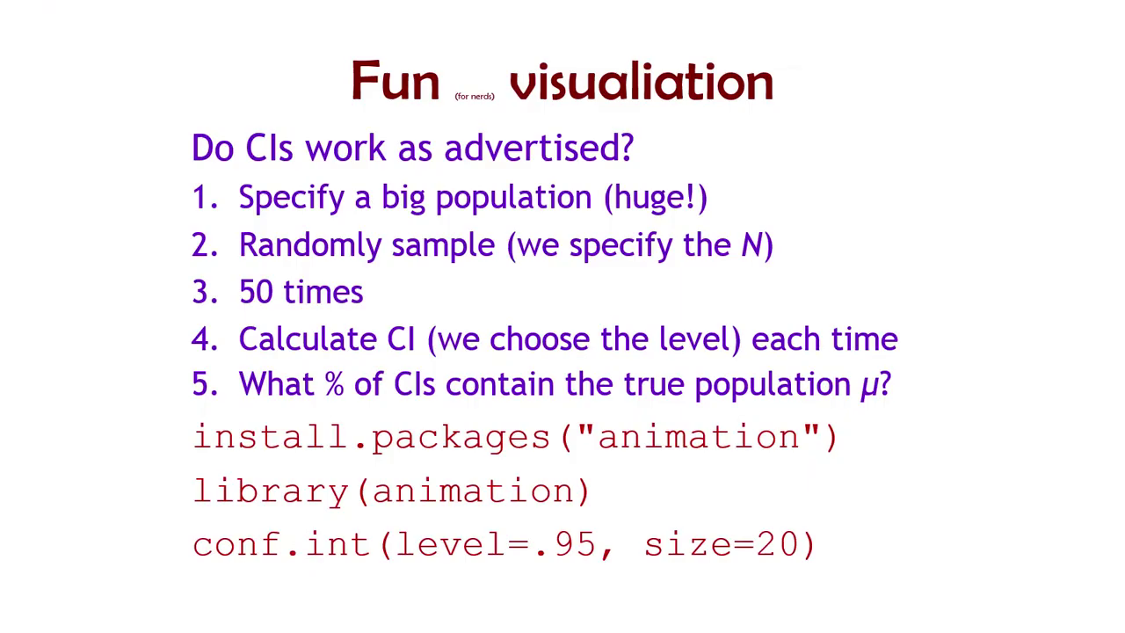
{"action": "key", "text": "Right"}
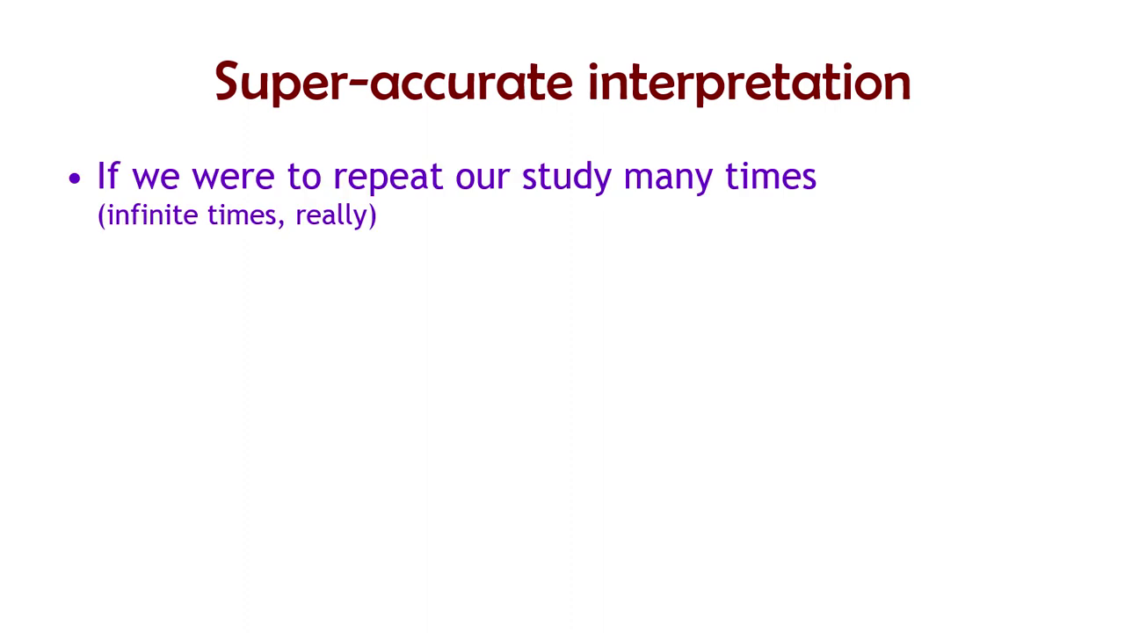